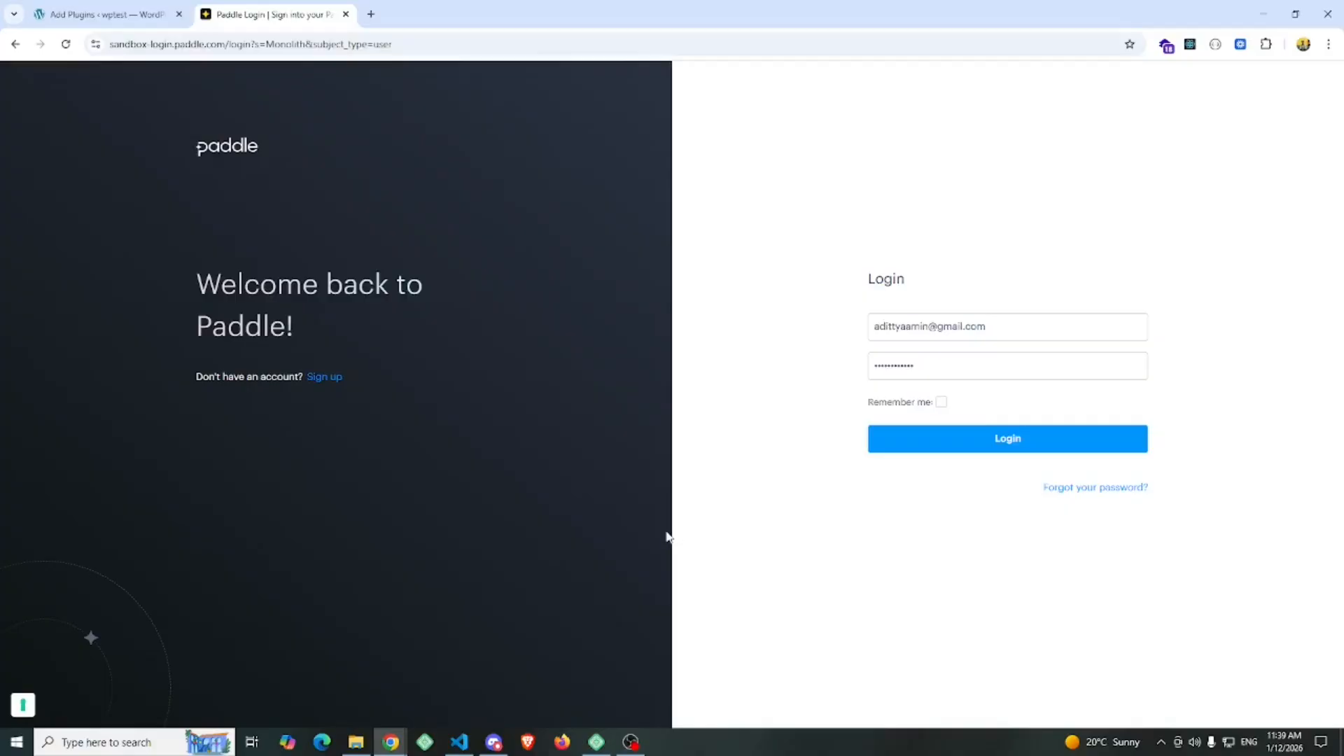
Log in to the Paddle sandbox with the prefilled credentials and open the developer Authentication page
{"action": "left_click", "coordinate": [980, 437]}
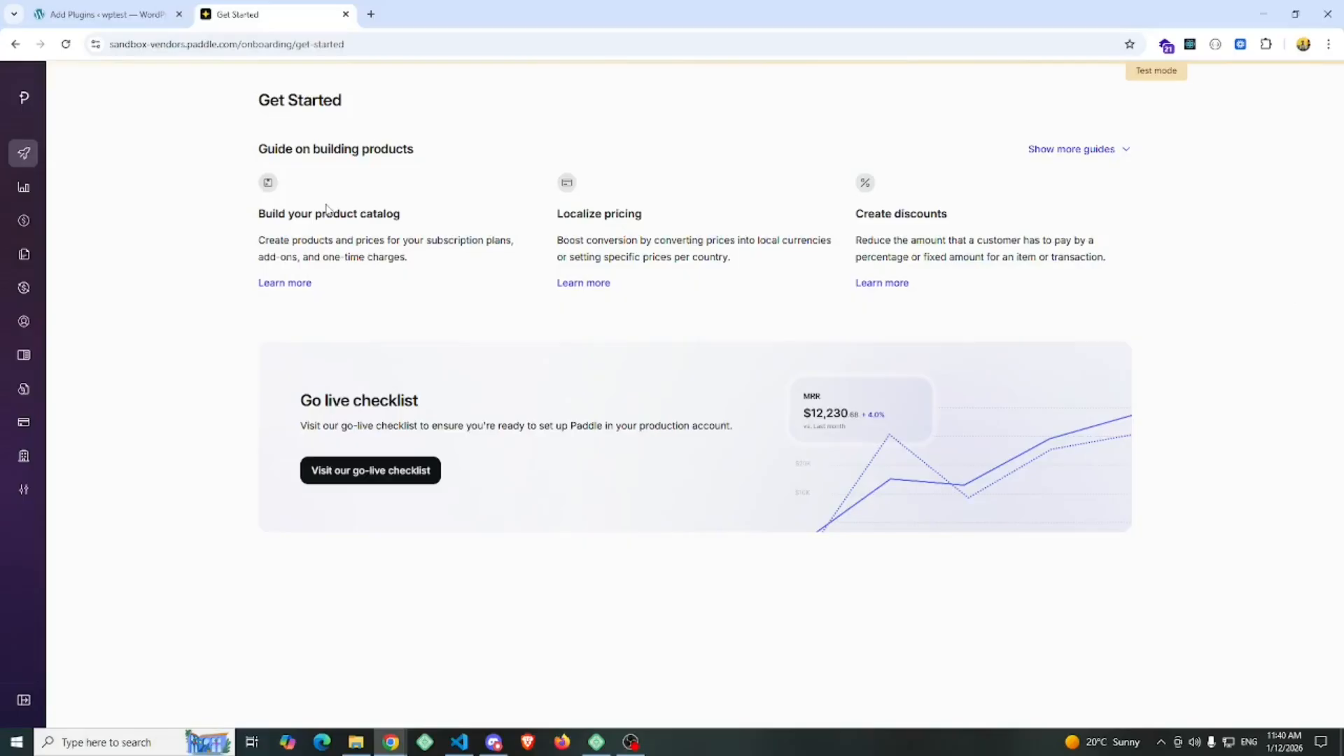
{"action": "mouse_move", "coordinate": [81, 223]}
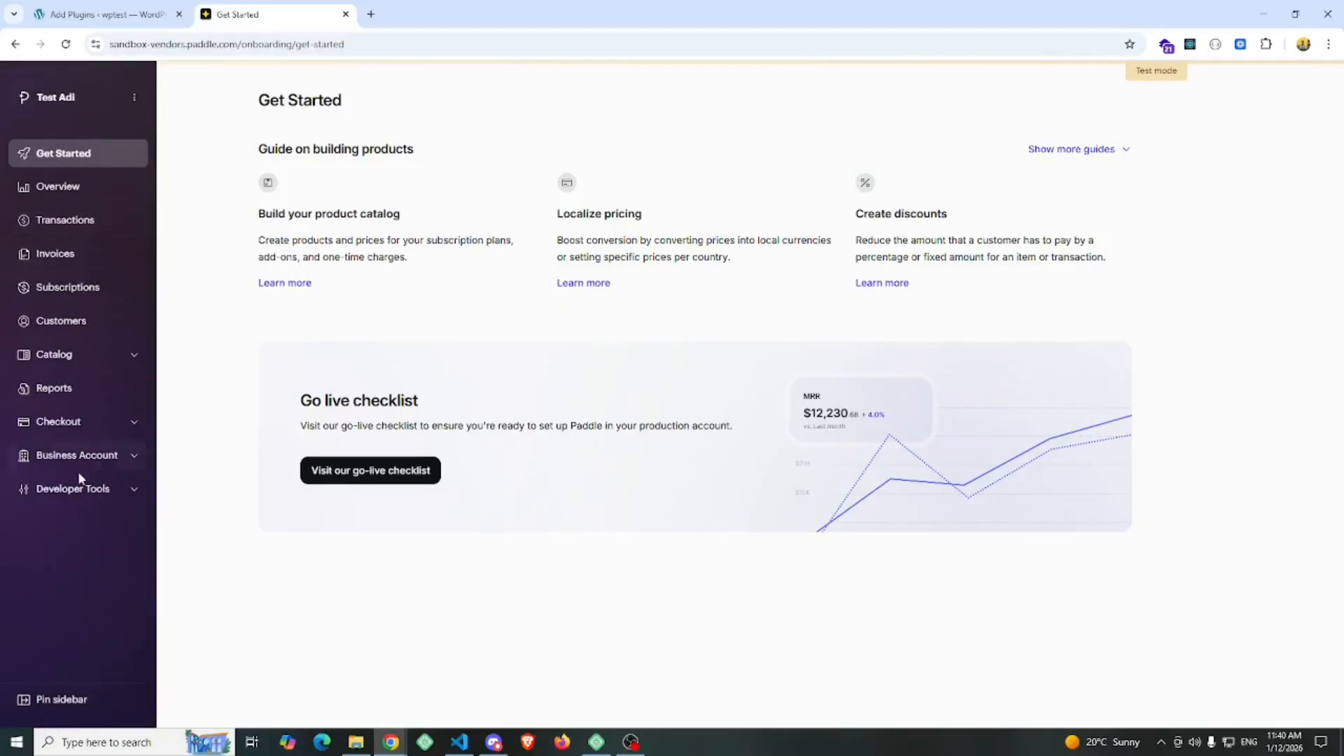
{"action": "left_click", "coordinate": [102, 503]}
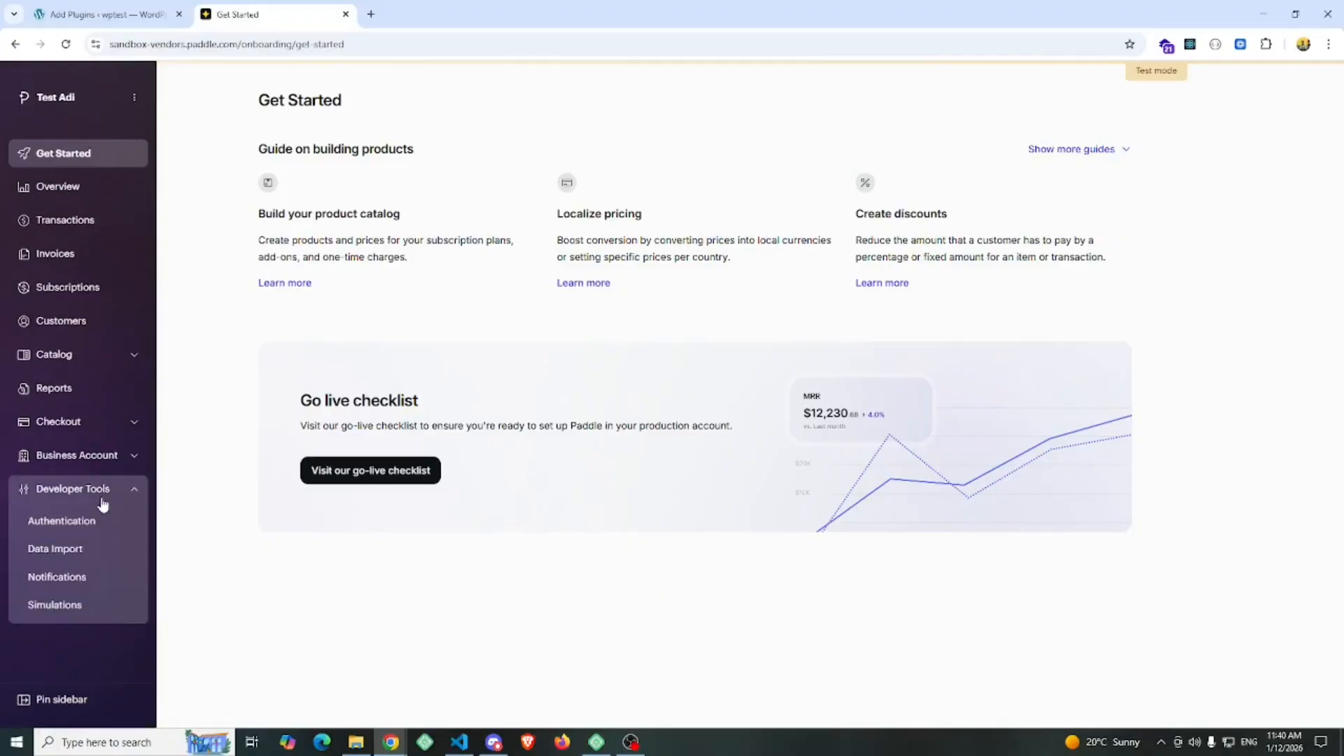
{"action": "left_click", "coordinate": [60, 524]}
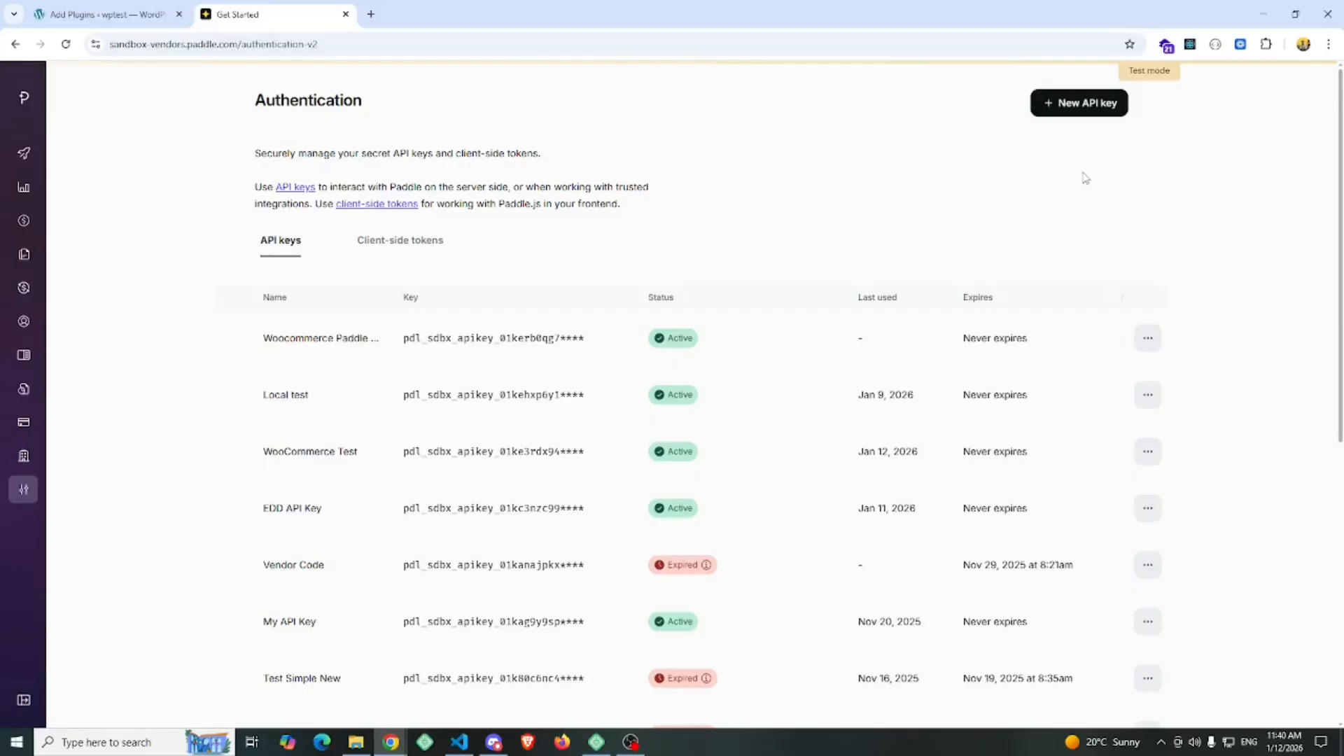
Start a new API key named "Woocommerce Payment Gateway" and set it to never expire
{"action": "left_click", "coordinate": [1074, 112]}
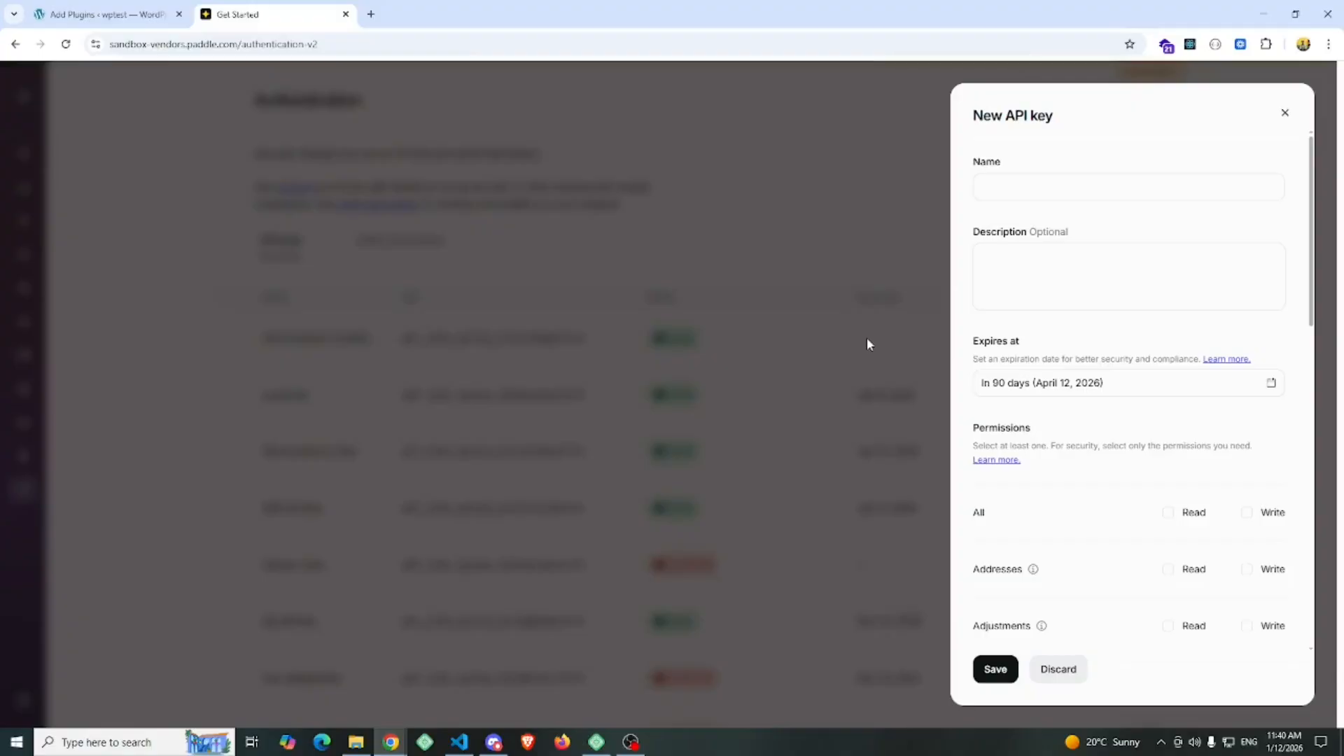
{"action": "left_click", "coordinate": [1082, 187]}
{"action": "type", "text": "Woocommerce Payment Gateway"}
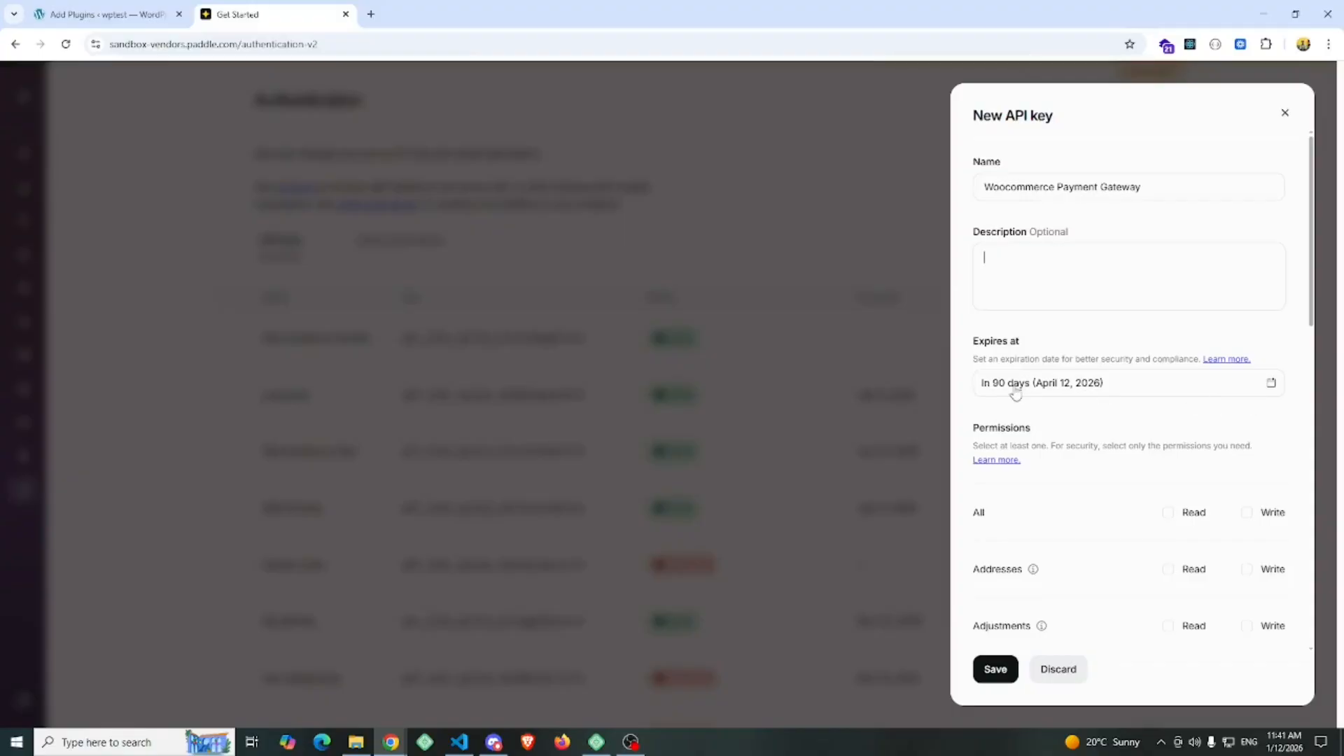
{"action": "left_click", "coordinate": [1271, 386]}
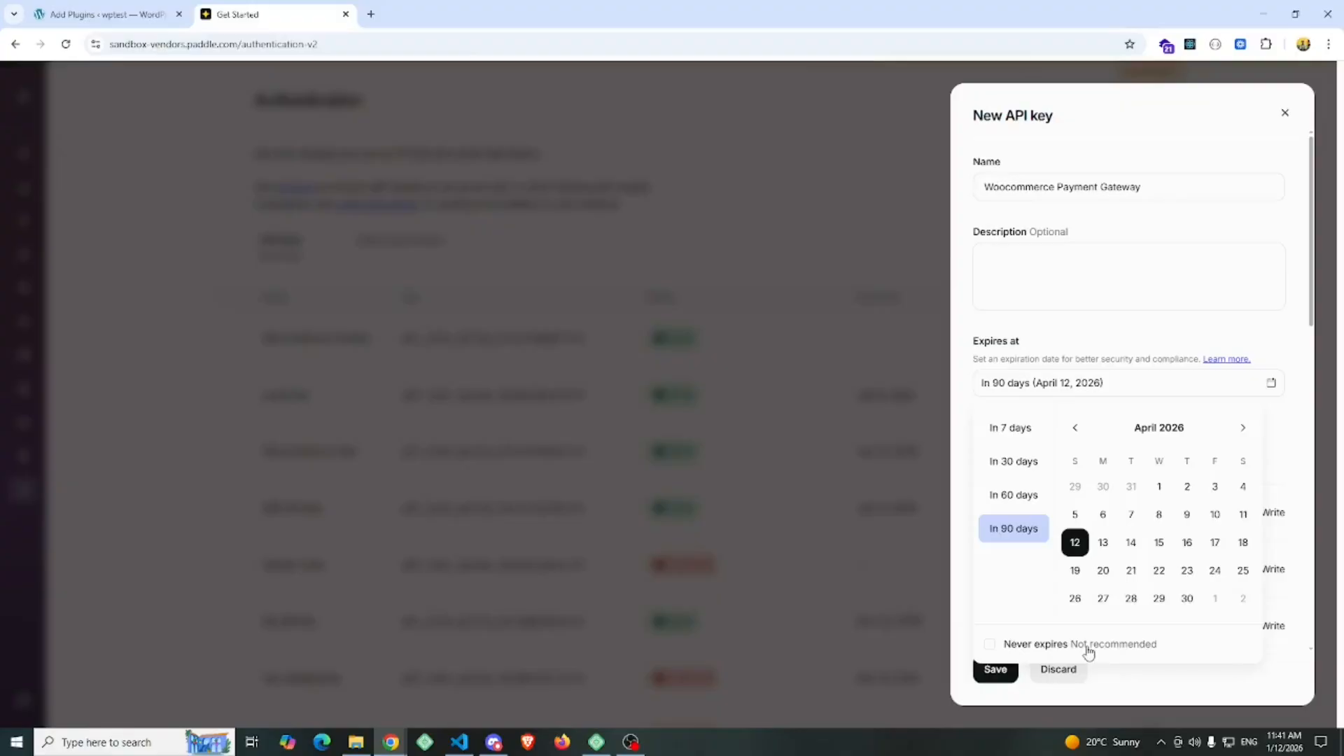
{"action": "left_click", "coordinate": [990, 650]}
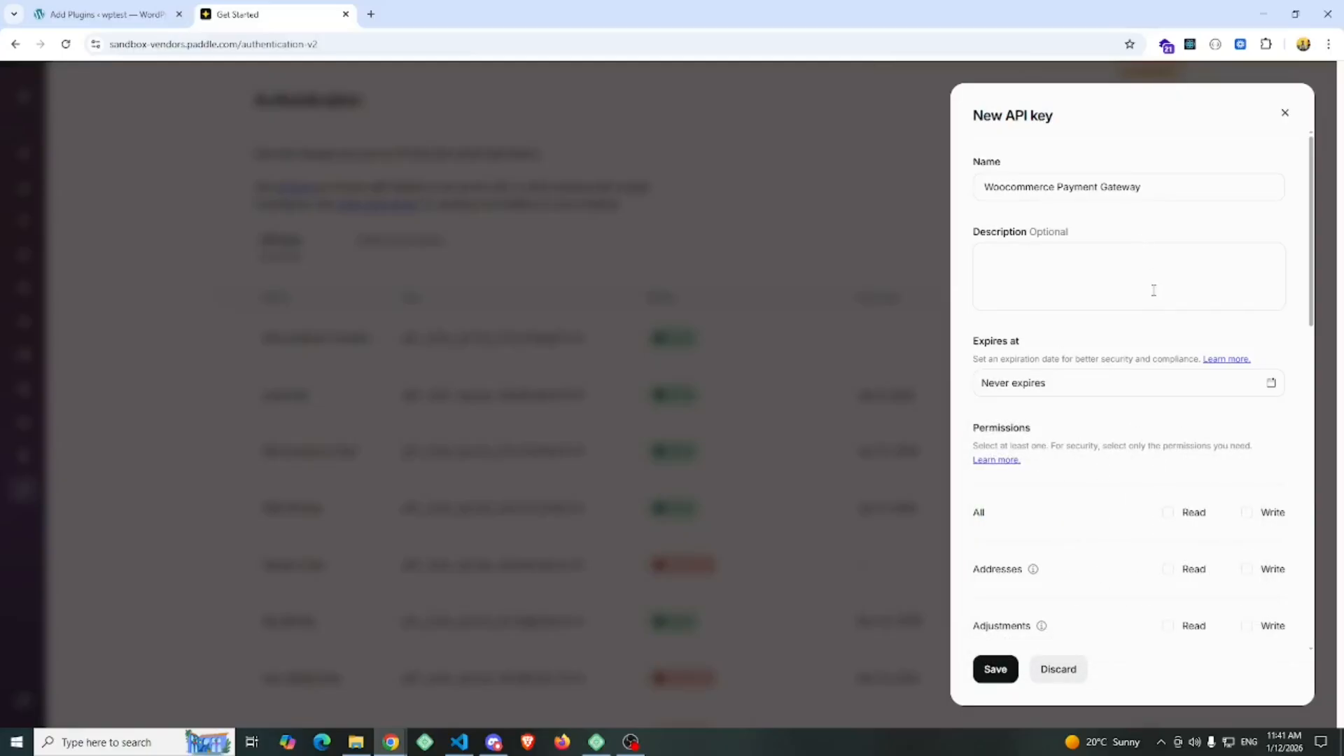
Grant the new API key read and write permissions for all resources and save it
{"action": "scroll", "coordinate": [1153, 290], "scroll_direction": "down", "scroll_amount": 2}
{"action": "scroll", "coordinate": [1153, 291], "scroll_direction": "down", "scroll_amount": 2}
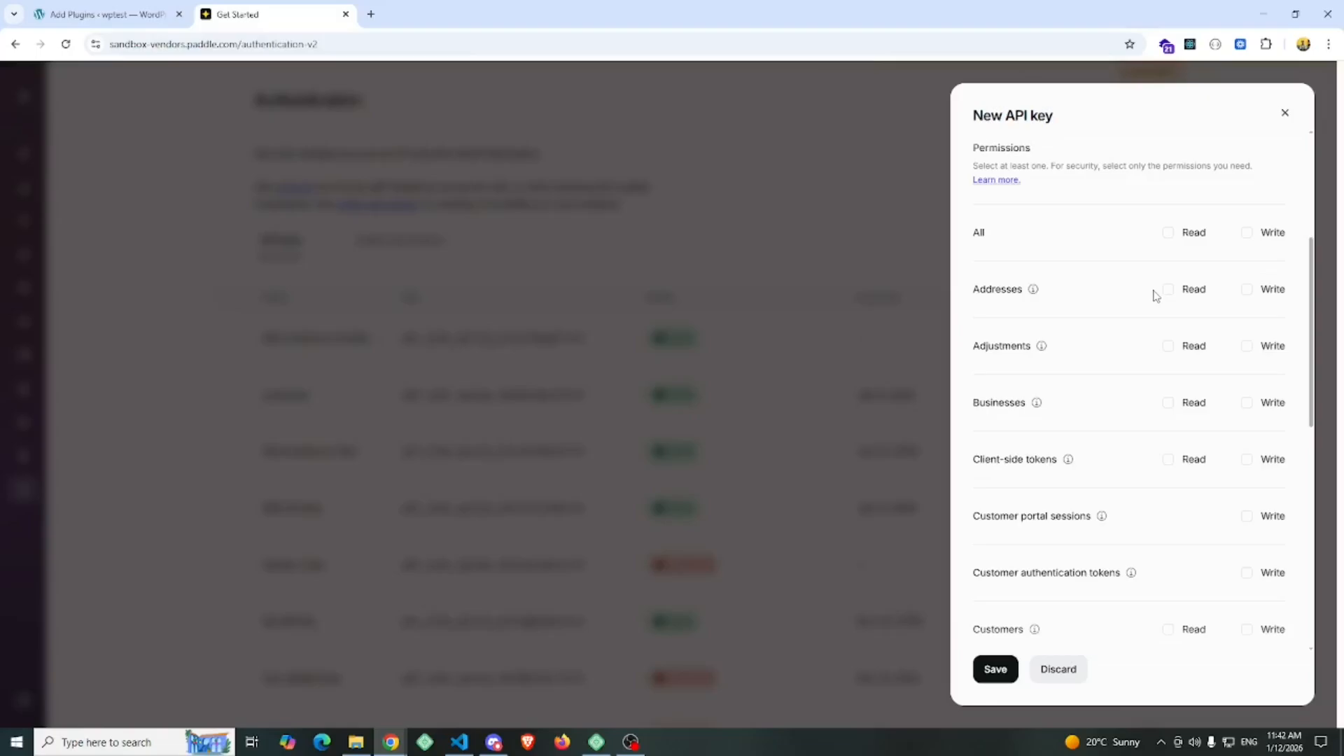
{"action": "left_click", "coordinate": [1168, 235]}
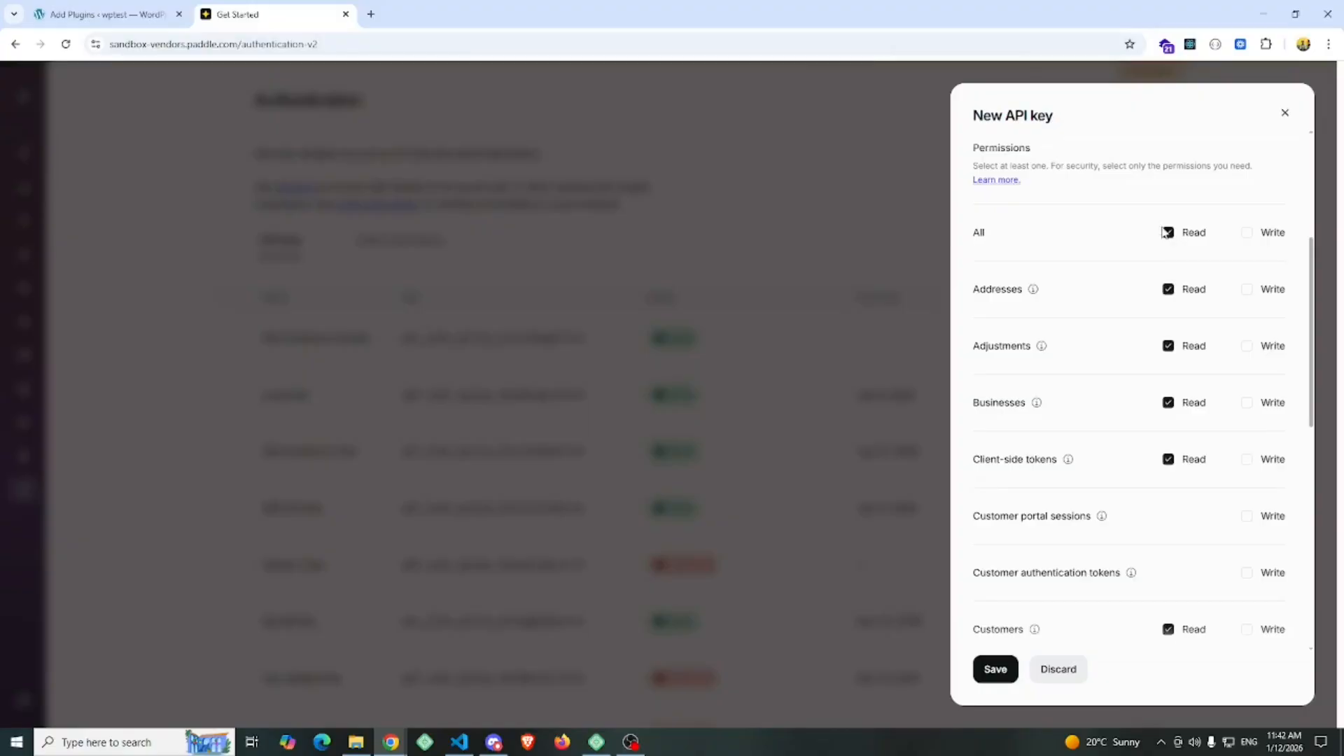
{"action": "left_click", "coordinate": [1247, 237]}
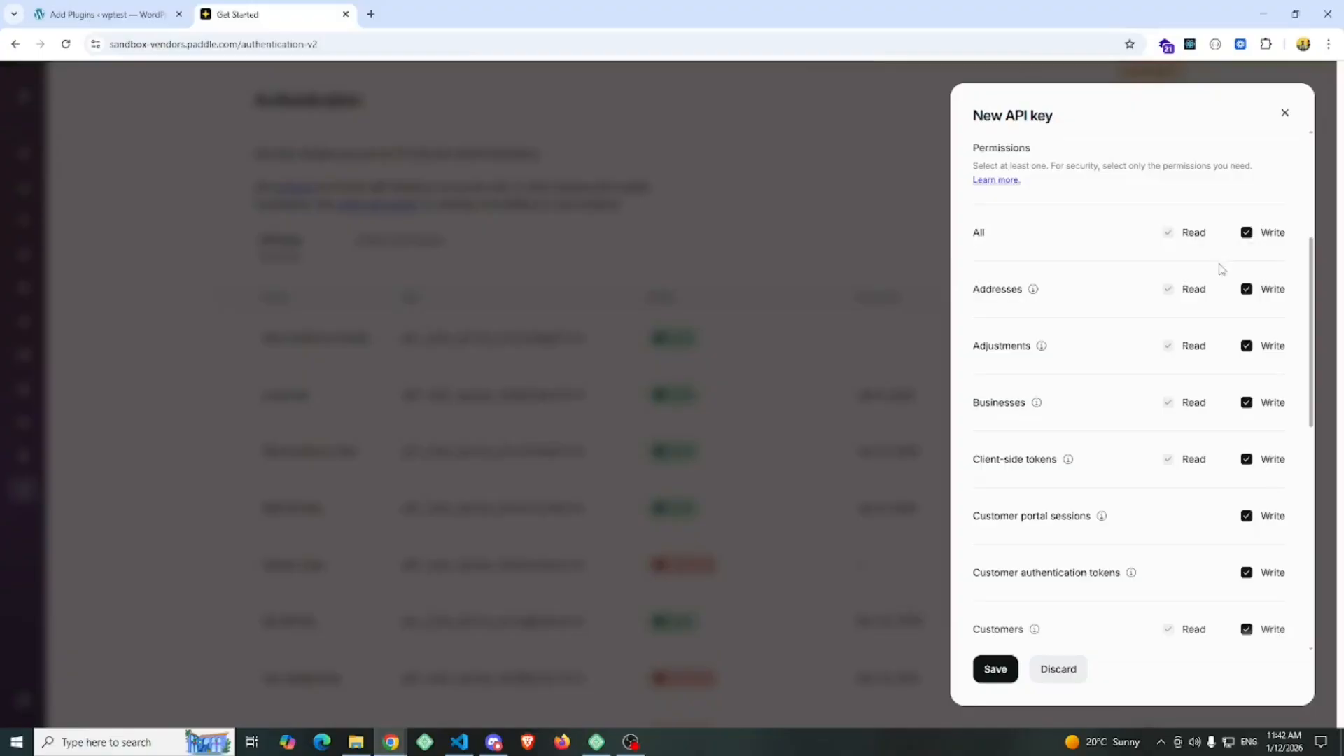
{"action": "left_click", "coordinate": [995, 670]}
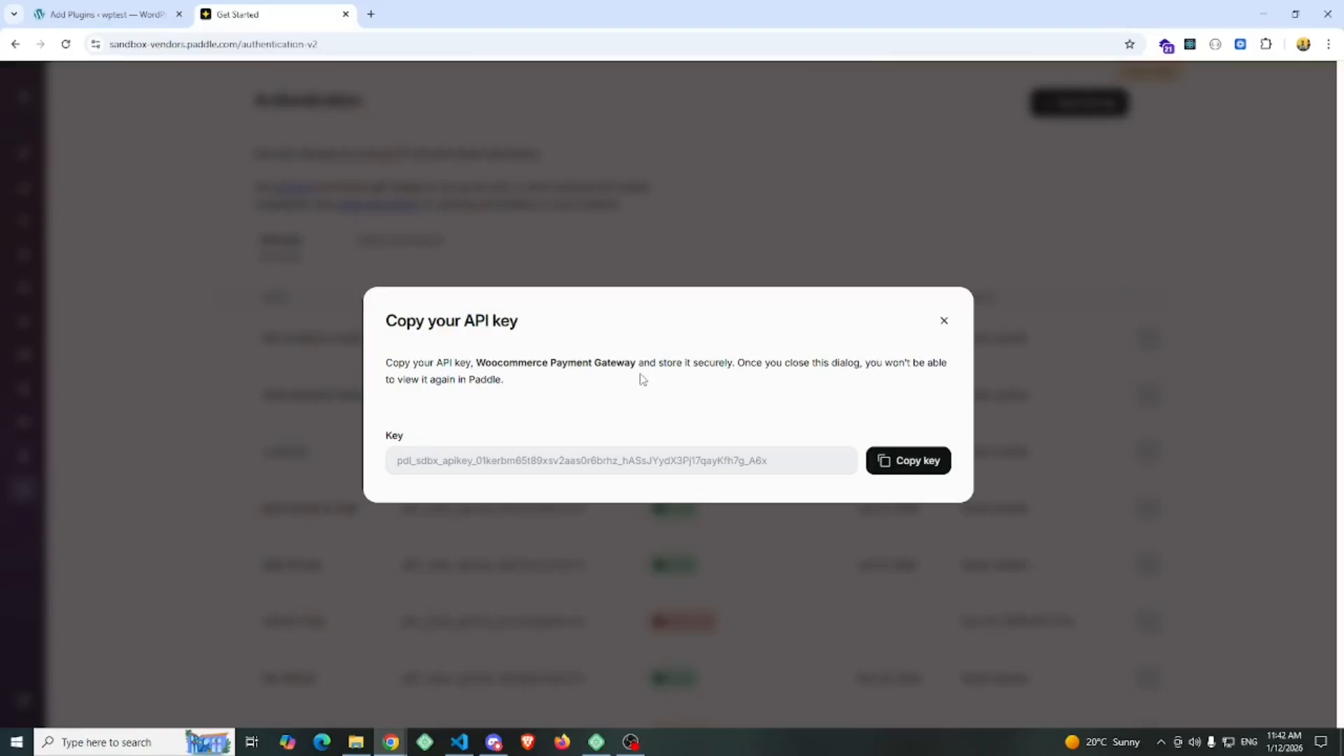
Copy the generated API key and create a text file named paddle-api.txt in the Videos folder in File Explorer
{"action": "left_click", "coordinate": [919, 464]}
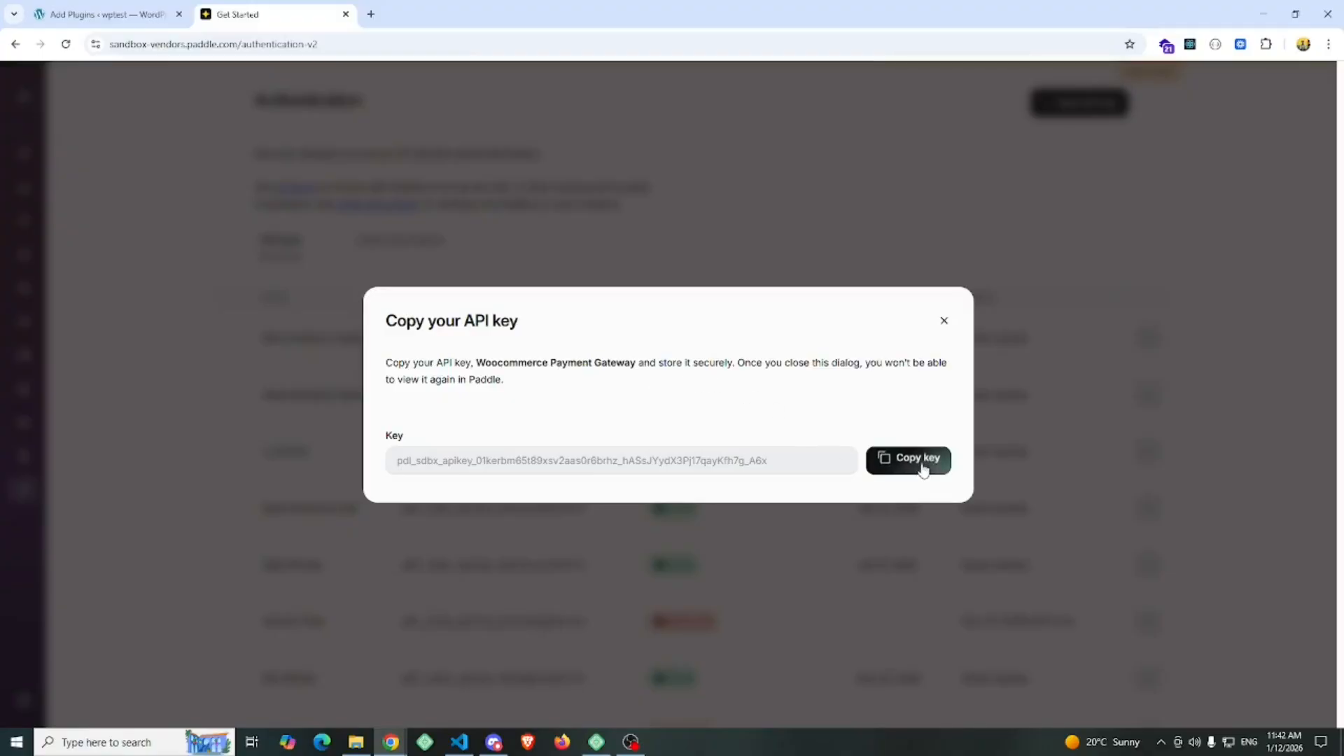
{"action": "left_click", "coordinate": [357, 742]}
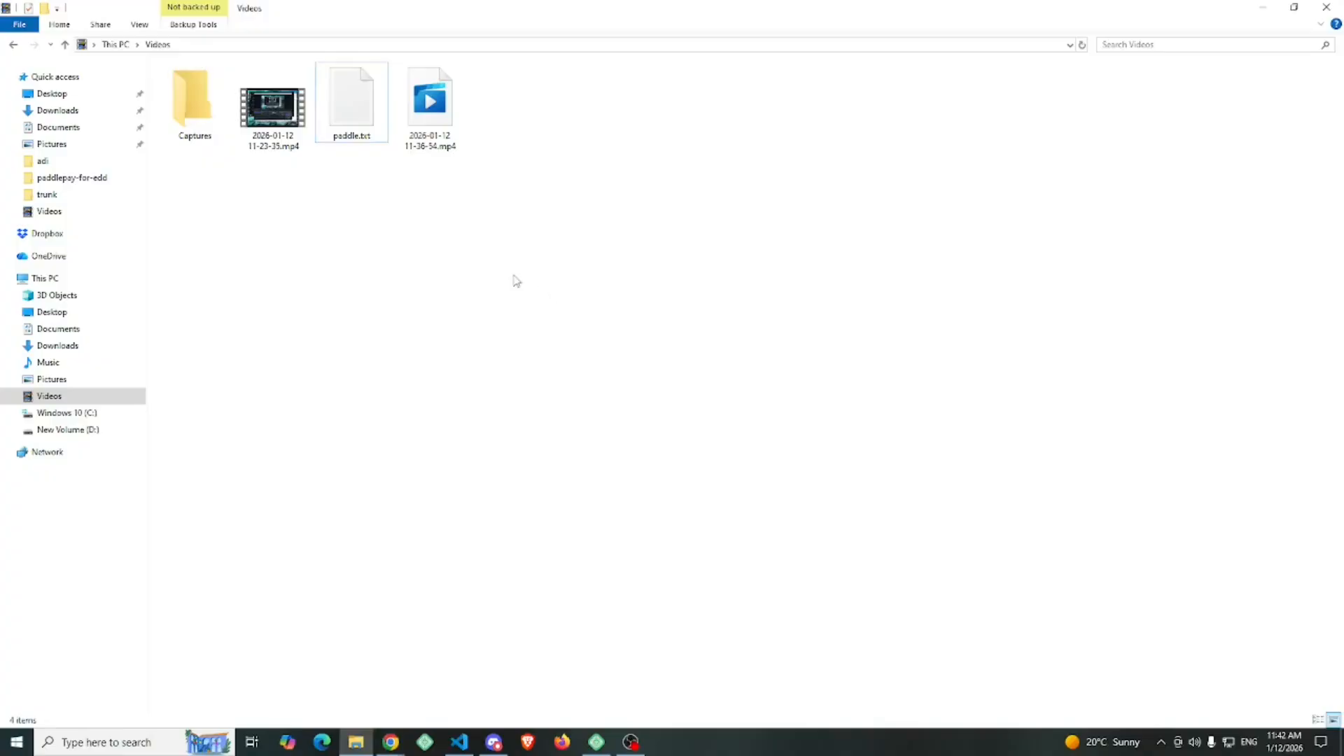
{"action": "right_click", "coordinate": [576, 222]}
{"action": "mouse_move", "coordinate": [662, 475]}
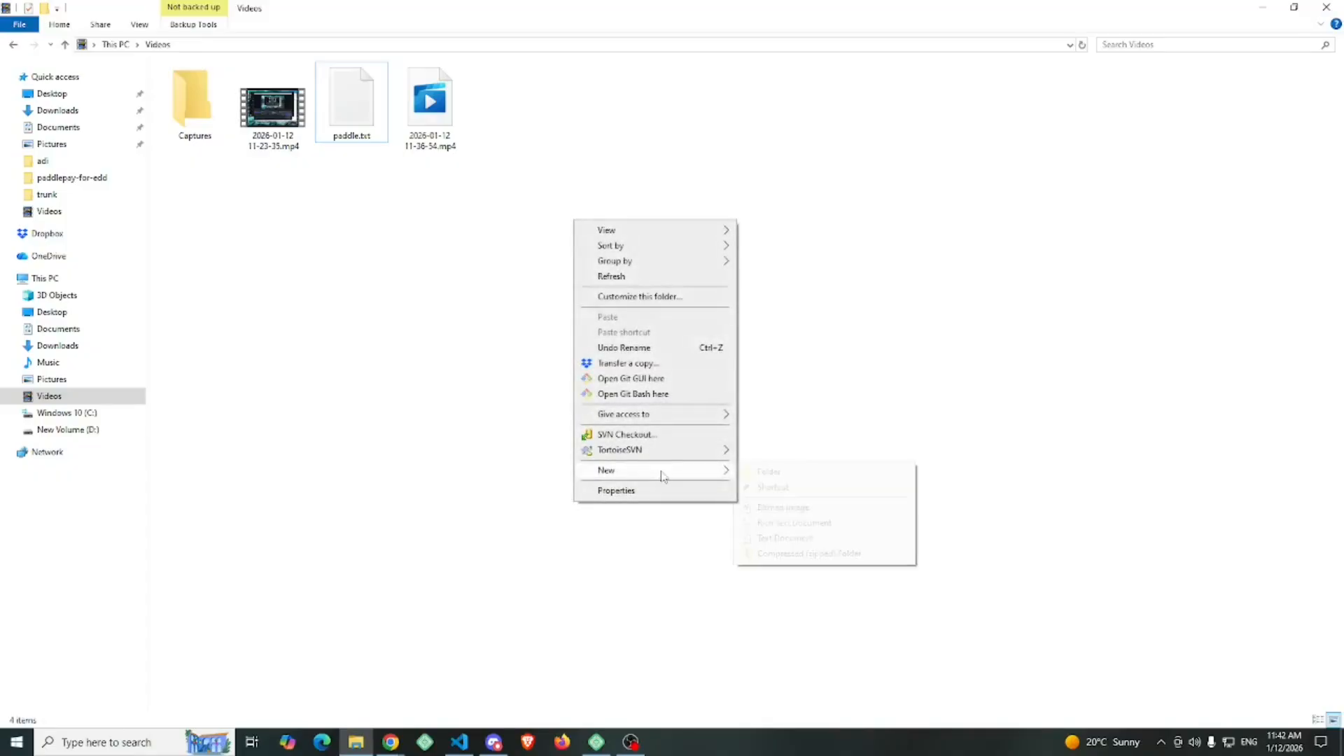
{"action": "left_click", "coordinate": [769, 538]}
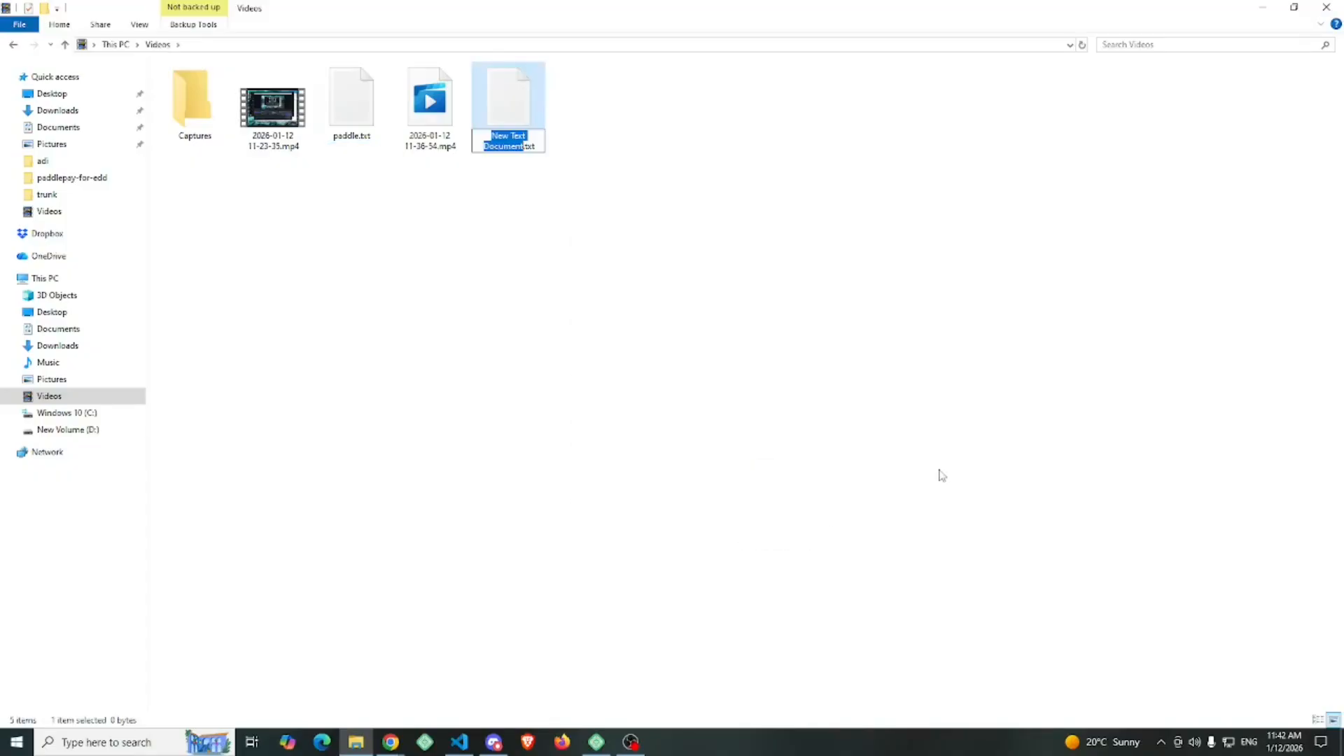
{"action": "type", "text": "paddle"}
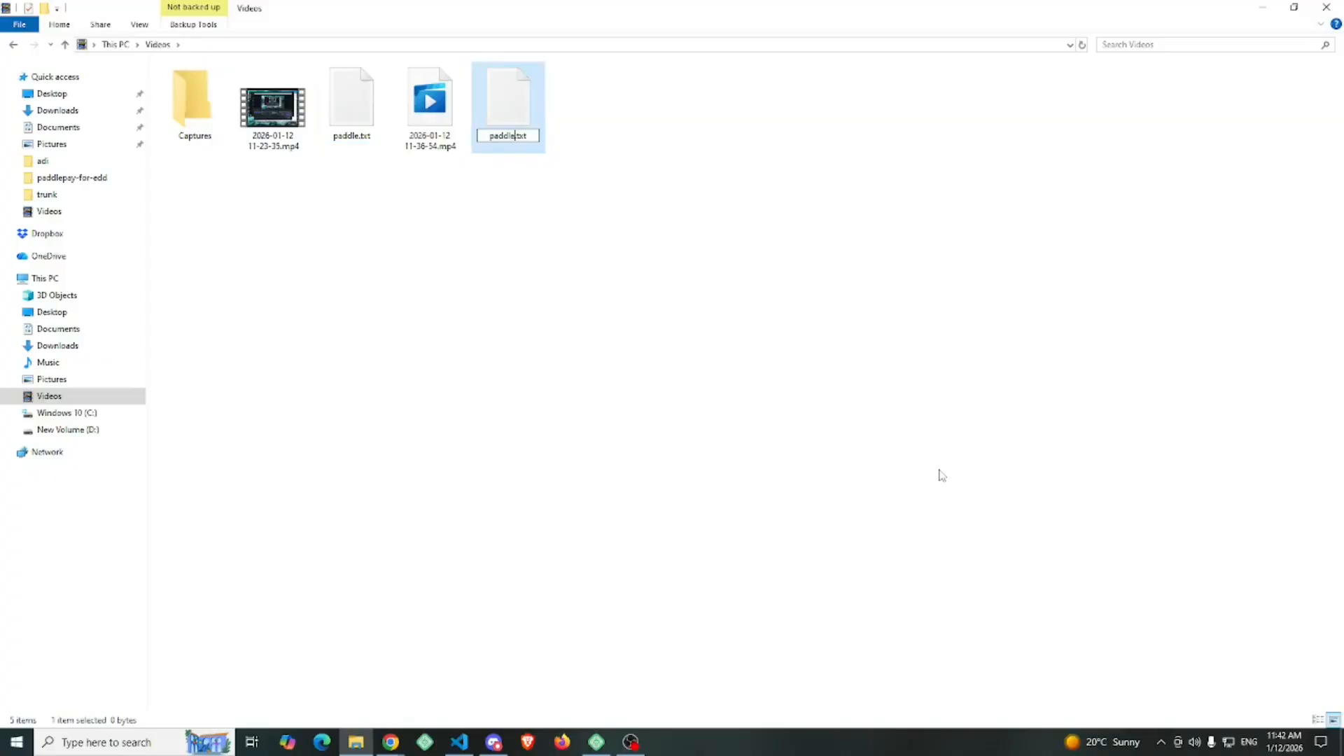
{"action": "type", "text": "-api"}
{"action": "key", "text": "Return"}
Open paddle-api.txt in Notepad, paste the API key after the label "API Key:" and save the file
{"action": "double_click", "coordinate": [509, 104]}
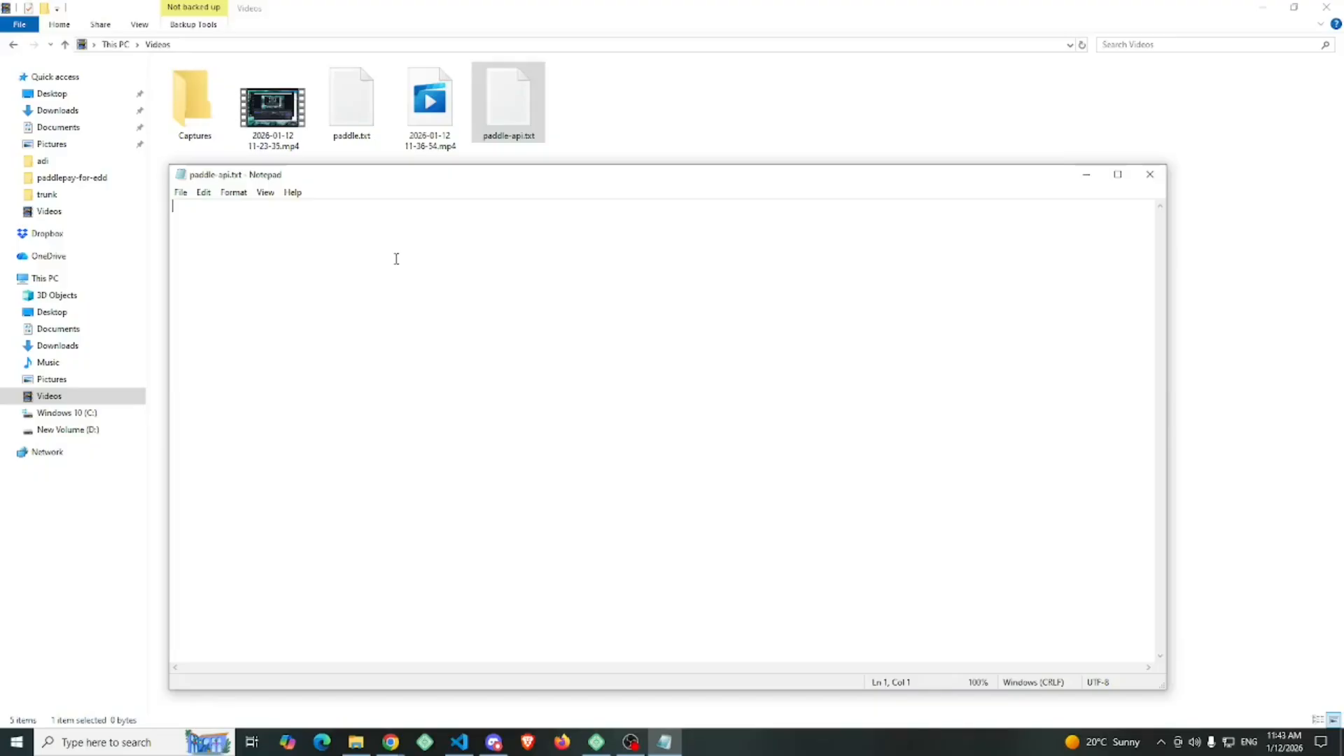
{"action": "type", "text": "API Key:"}
{"action": "key", "text": "ctrl+v"}
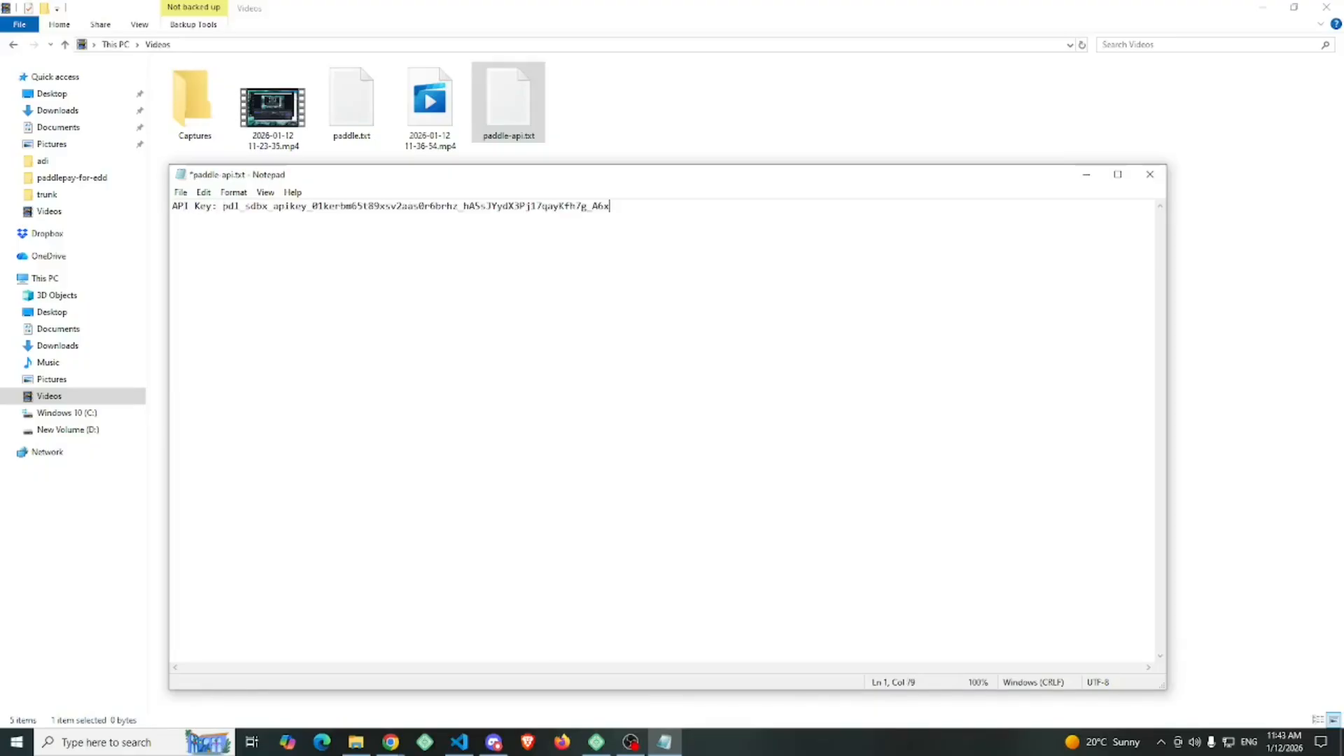
{"action": "key", "text": "ctrl+s"}
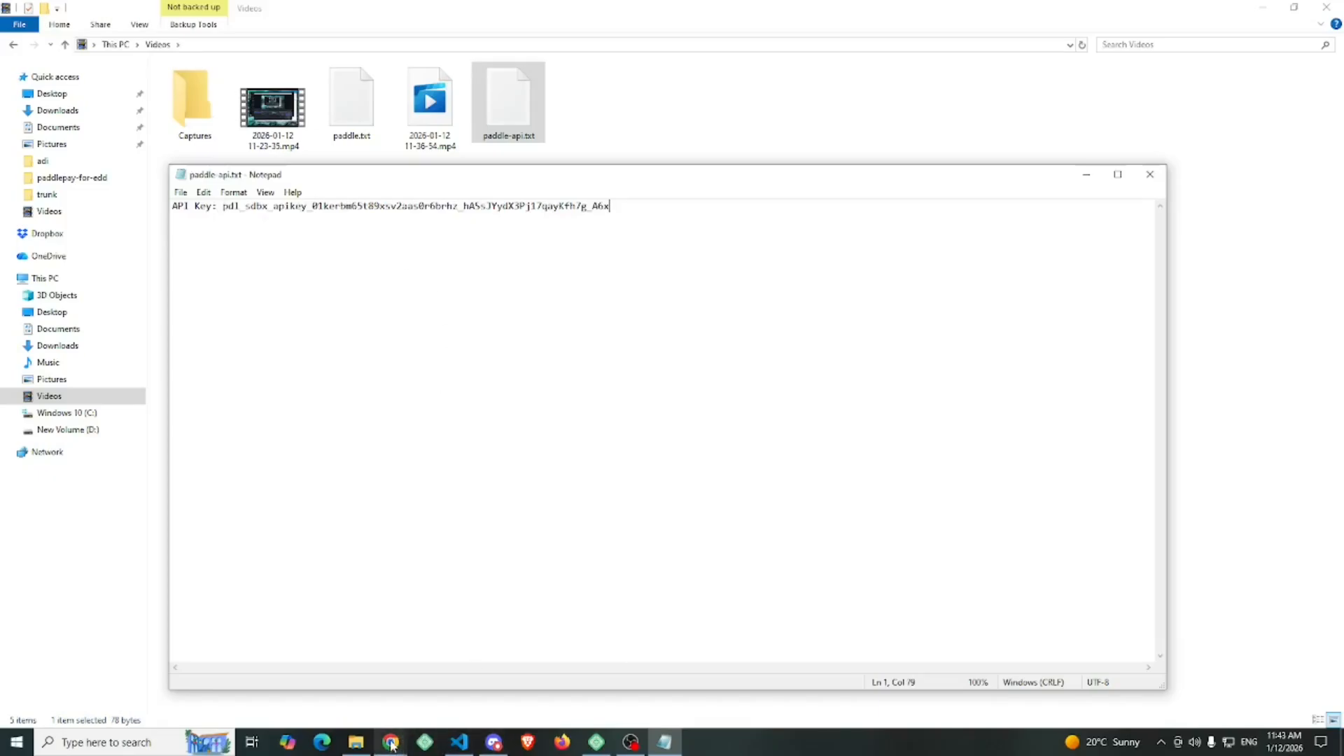
Return to Paddle in Chrome, close the API key dialog and show the client-side tokens
{"action": "mouse_move", "coordinate": [391, 745]}
{"action": "left_click", "coordinate": [540, 678]}
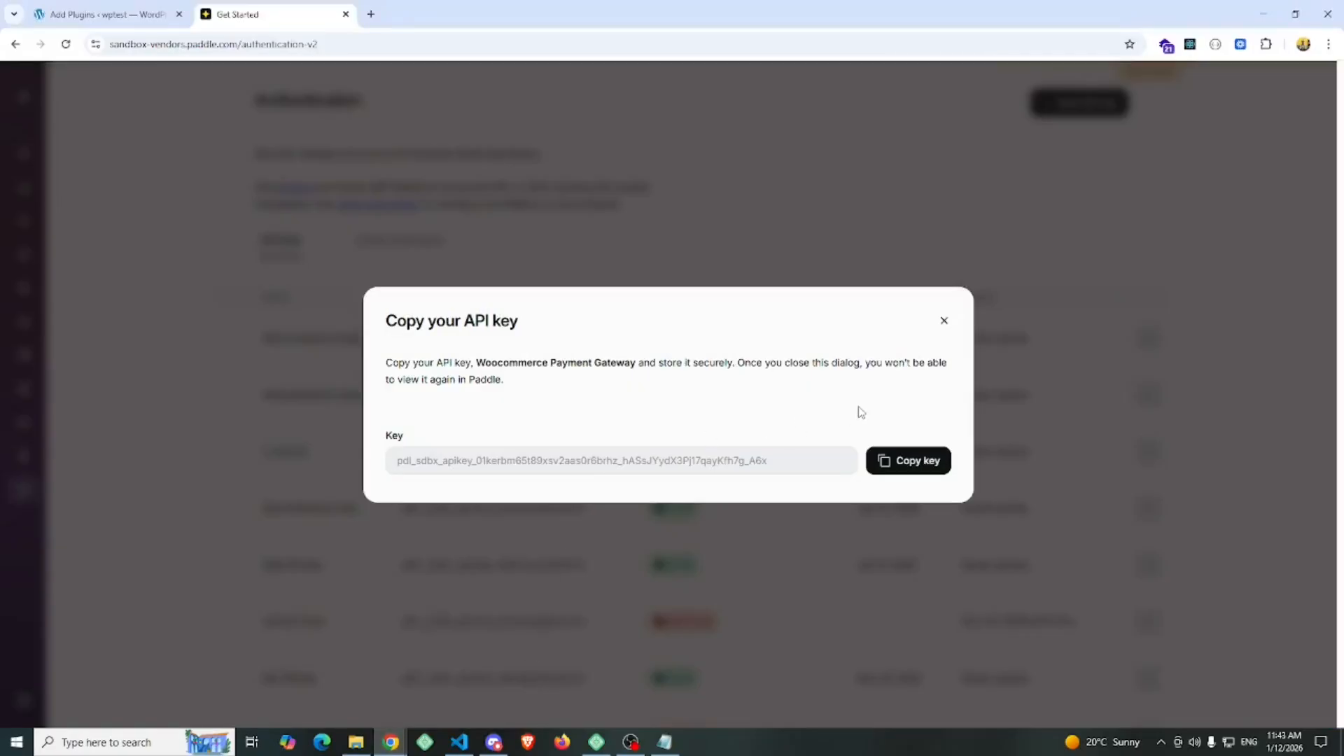
{"action": "left_click", "coordinate": [944, 321]}
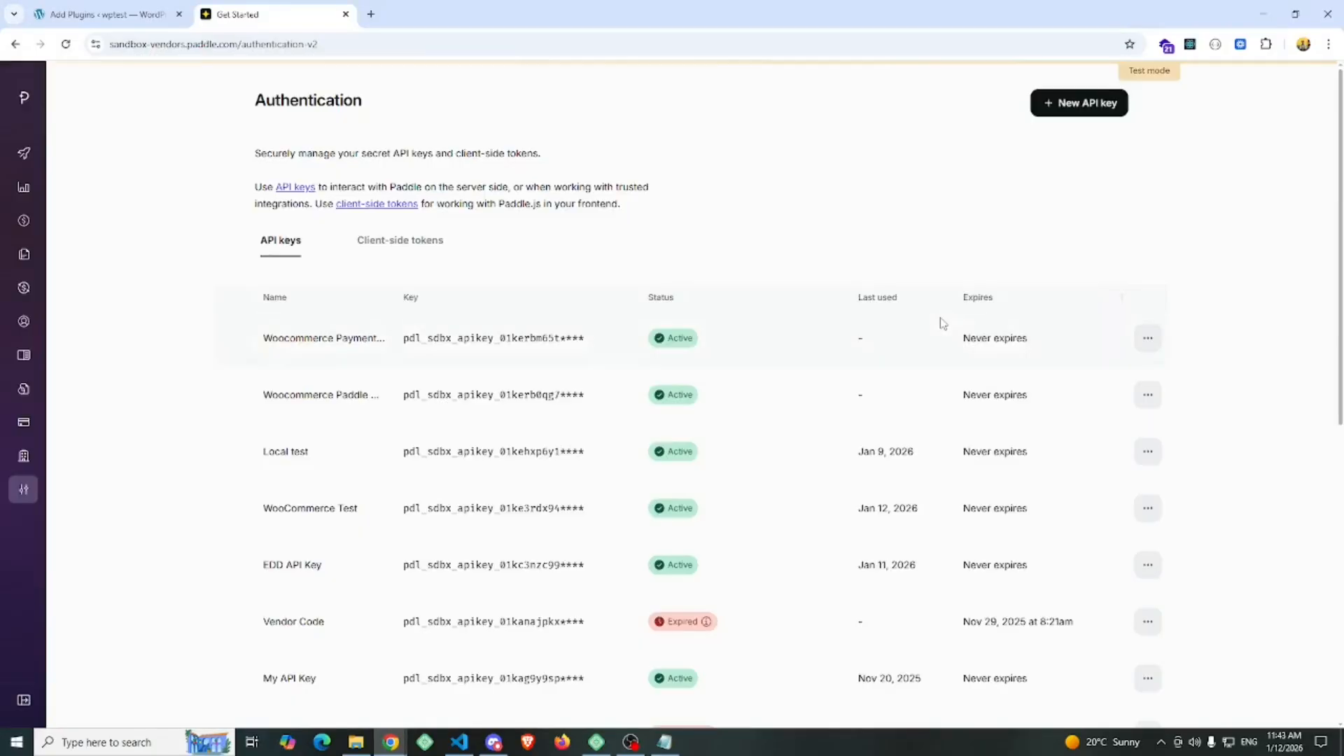
{"action": "left_click", "coordinate": [390, 245]}
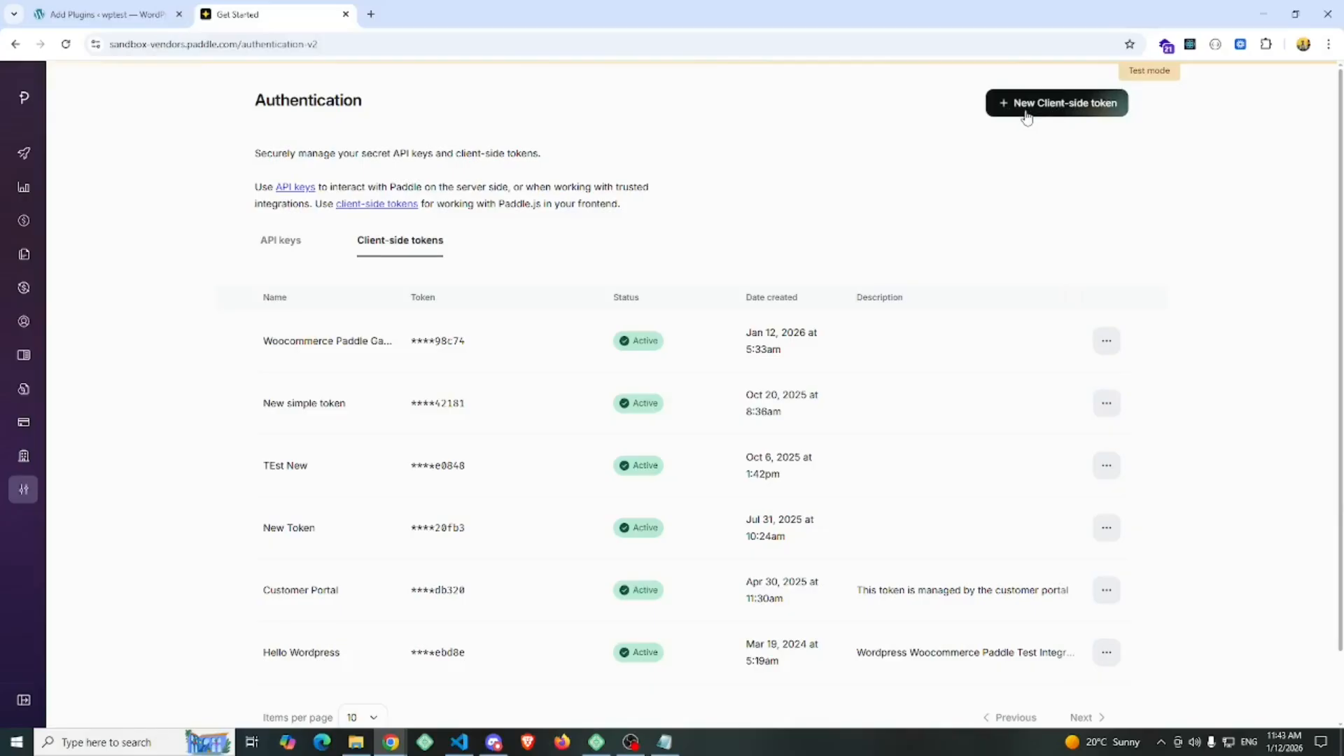
Create a client-side token named "Woocommerce Payment Token" with no description
{"action": "left_click", "coordinate": [1062, 111]}
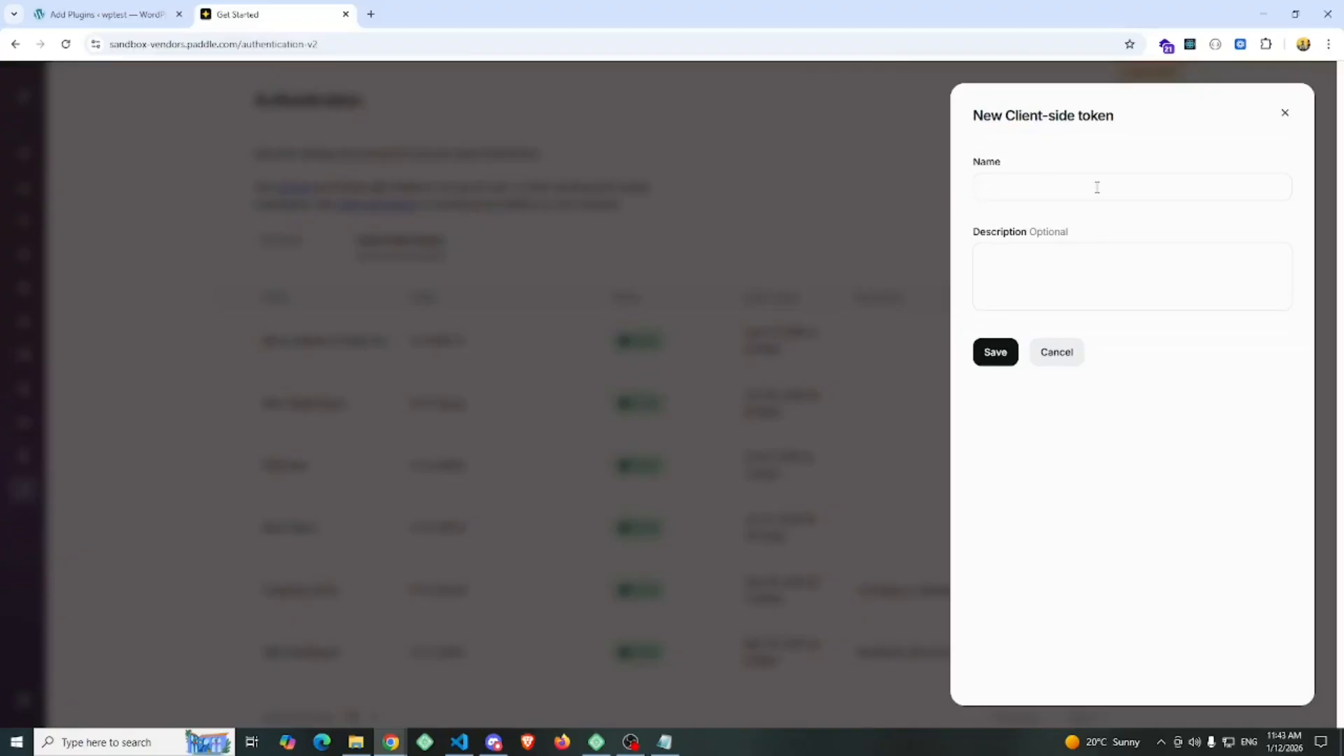
{"action": "type", "text": "Woocommerce Payment Token"}
{"action": "left_click", "coordinate": [1054, 285]}
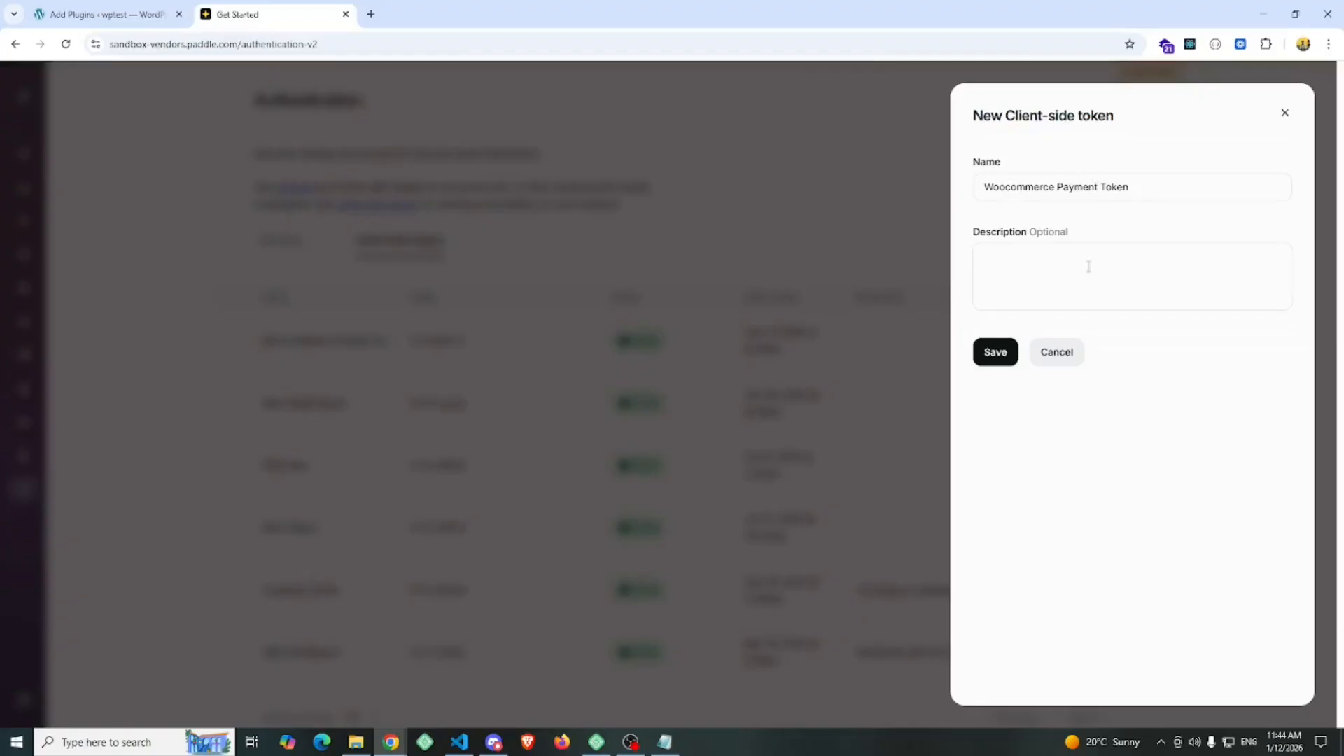
{"action": "left_click", "coordinate": [996, 353]}
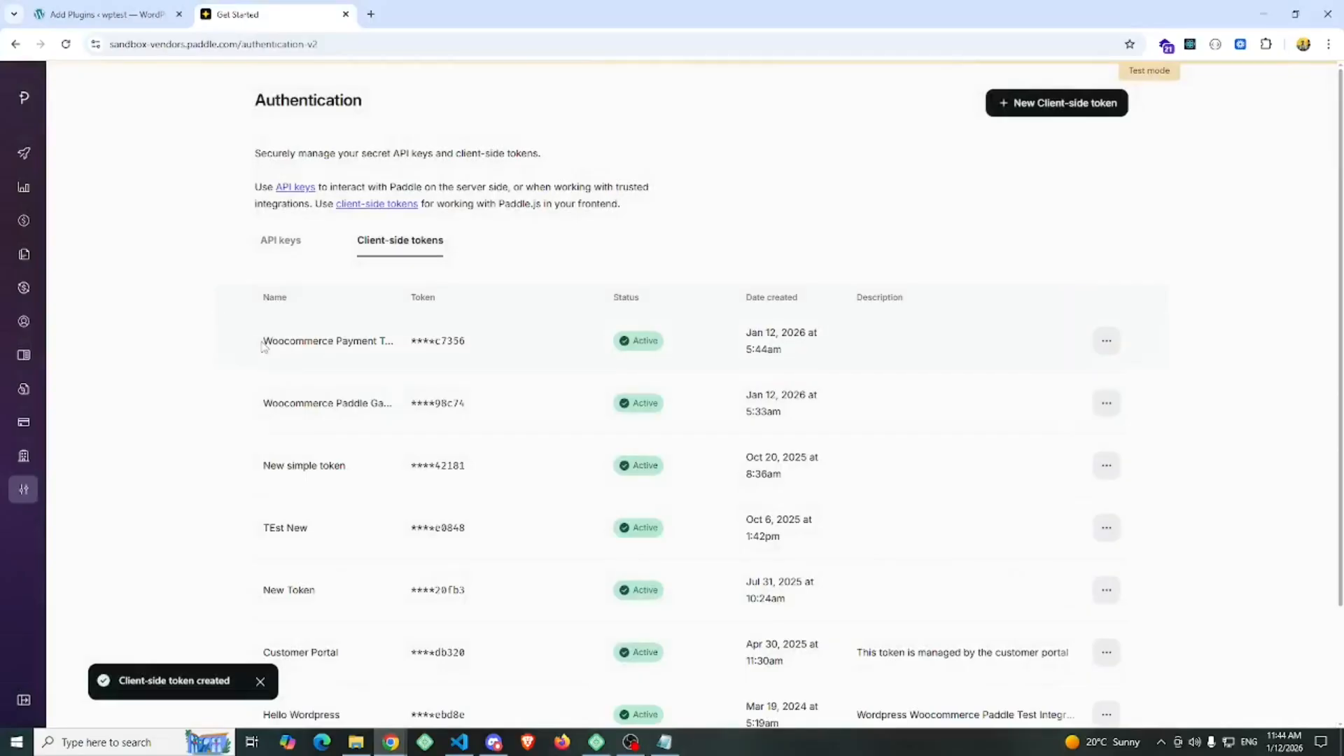
{"action": "left_click_drag", "start_coordinate": [263, 346], "coordinate": [404, 350]}
{"action": "left_click", "coordinate": [404, 350]}
{"action": "double_click", "coordinate": [314, 342]}
{"action": "left_click", "coordinate": [505, 334]}
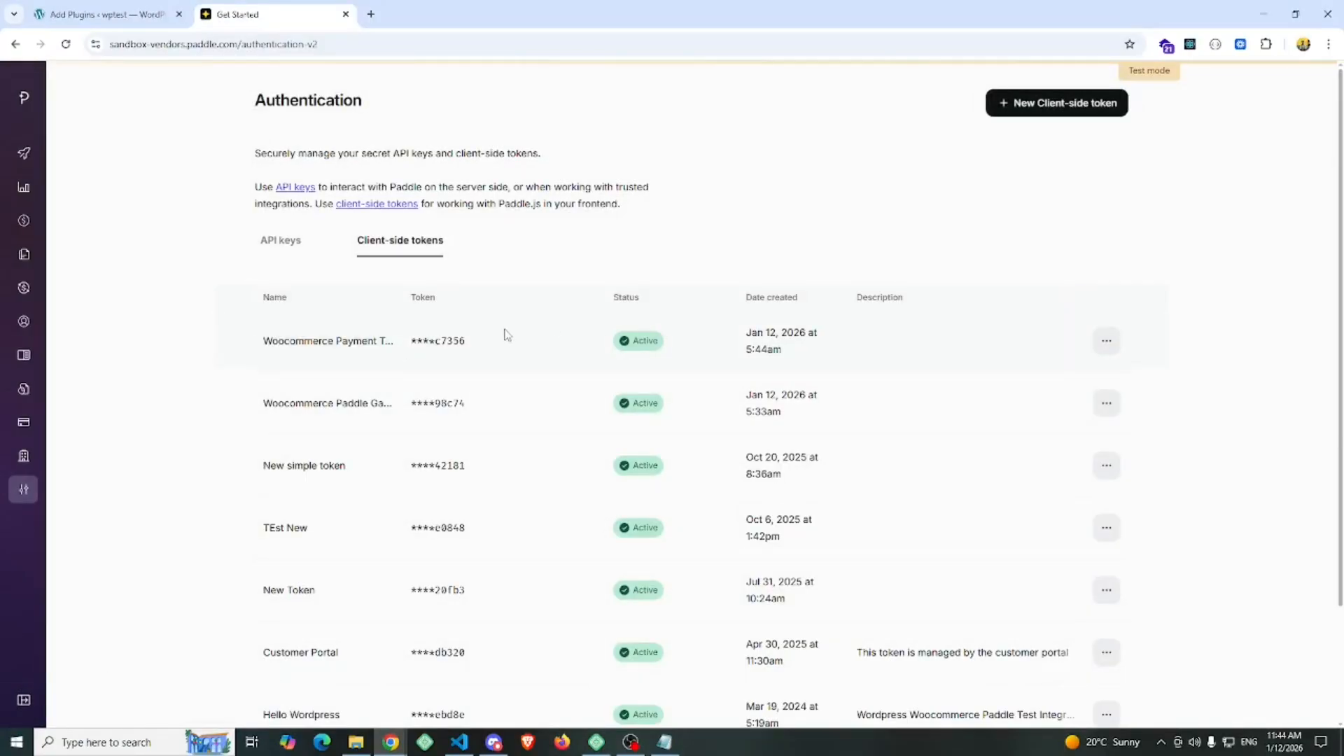
Copy the Woocommerce Payment client-side token into paddle-api.txt in Notepad on a new line labelled "Client token:" and save the file
{"action": "left_click", "coordinate": [1107, 340]}
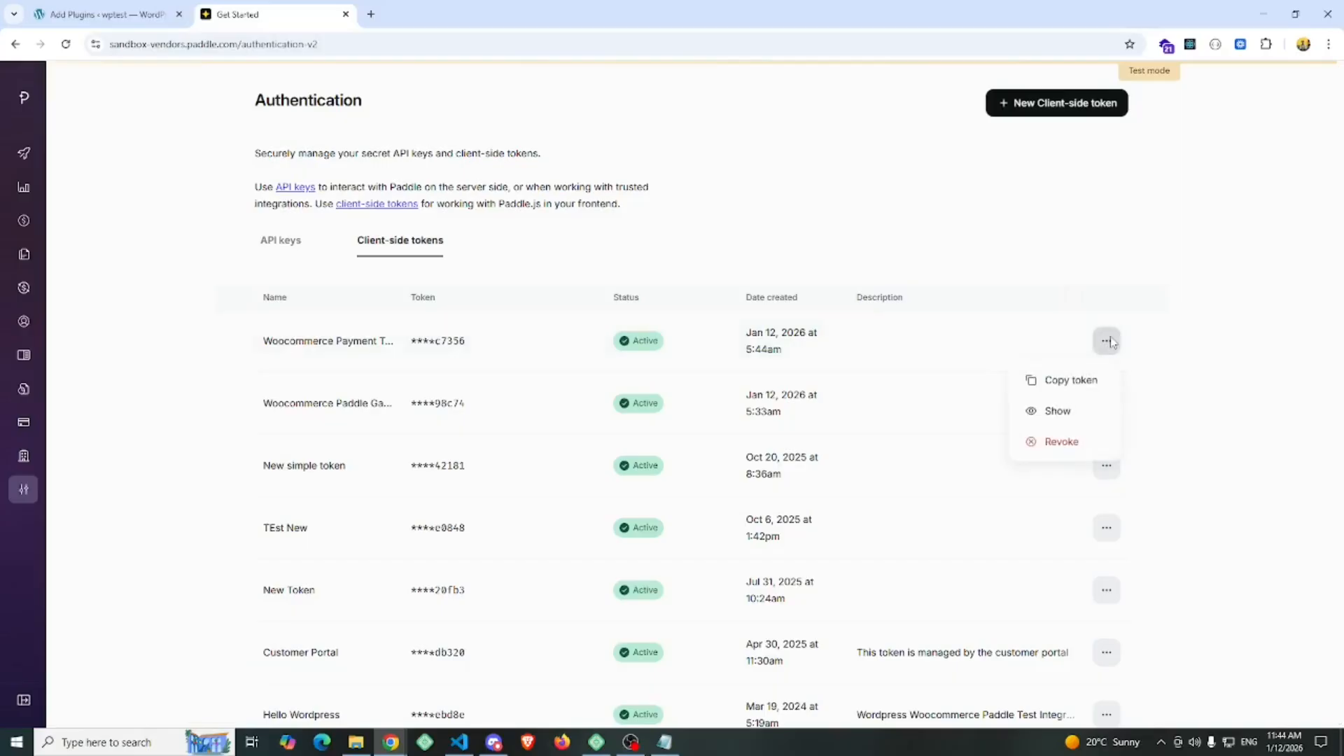
{"action": "left_click", "coordinate": [1068, 380]}
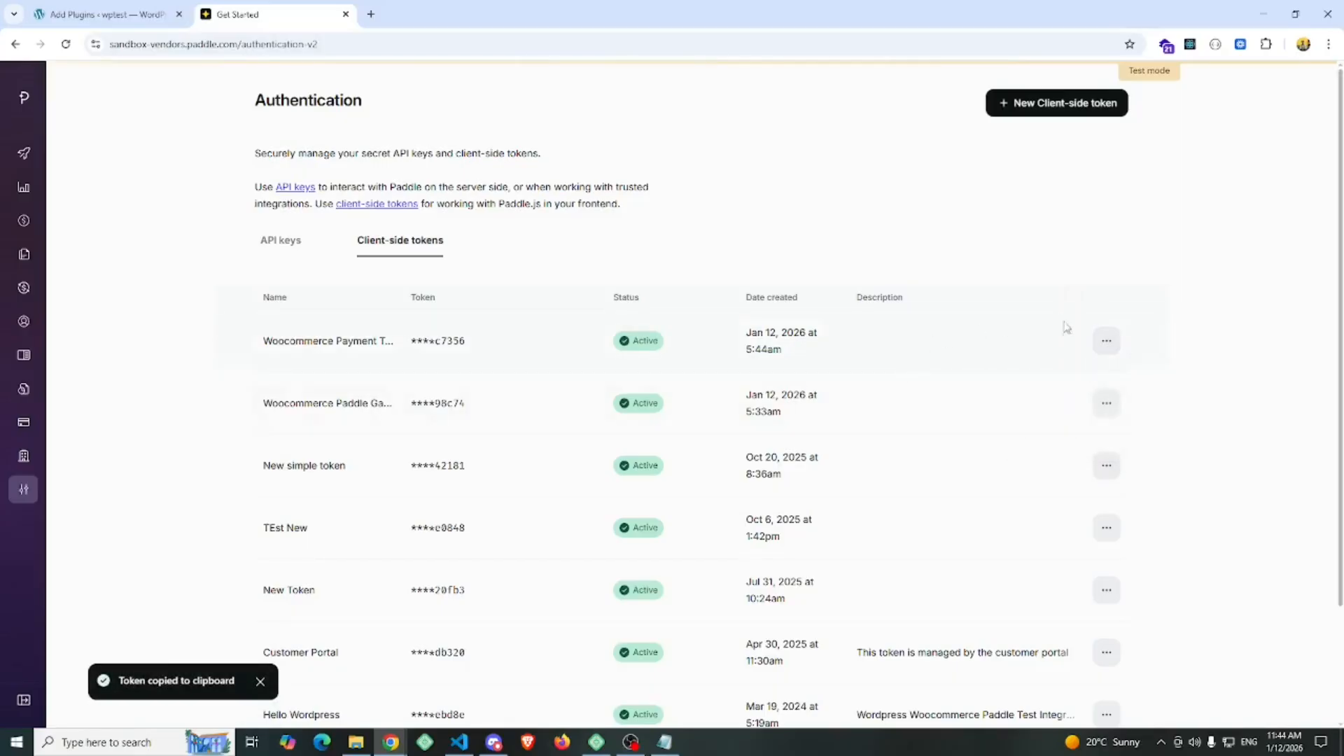
{"action": "left_click", "coordinate": [665, 742]}
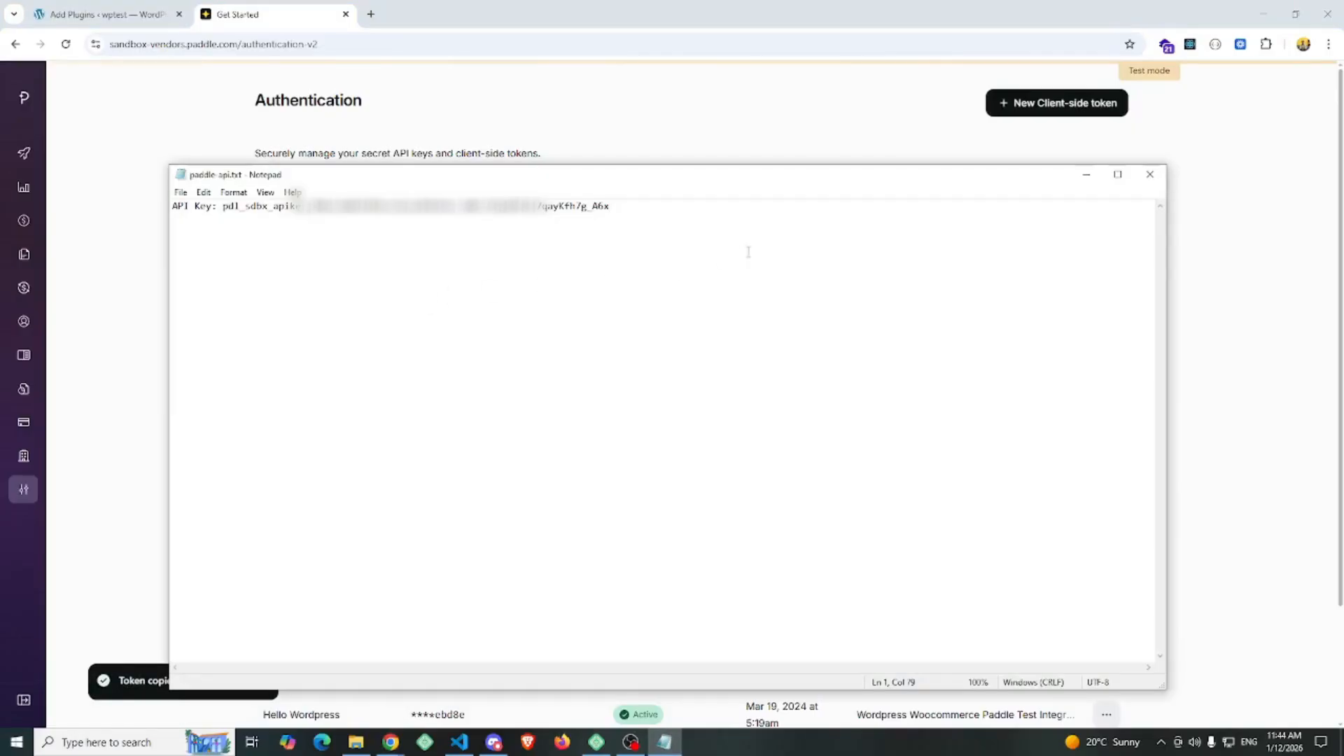
{"action": "key", "text": "Return"}
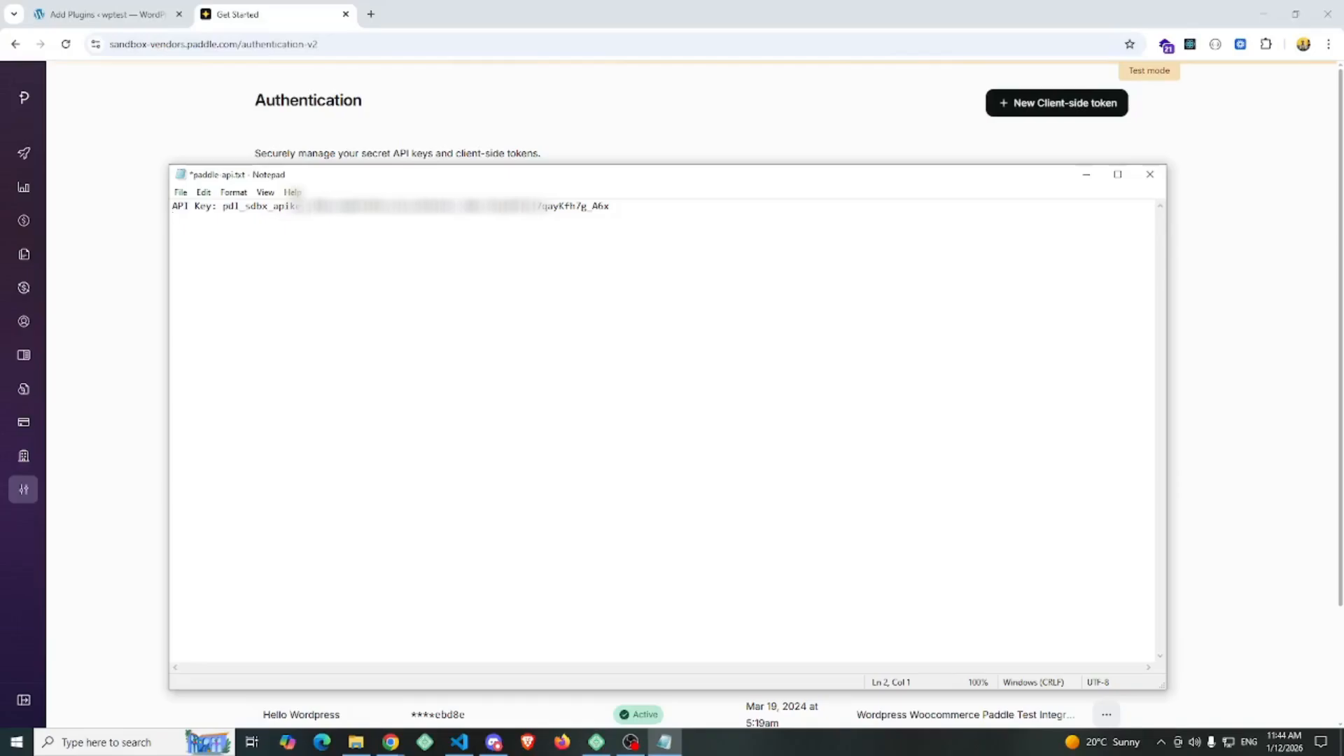
{"action": "type", "text": "Client token:"}
{"action": "key", "text": "ctrl+v"}
{"action": "key", "text": "ctrl+s"}
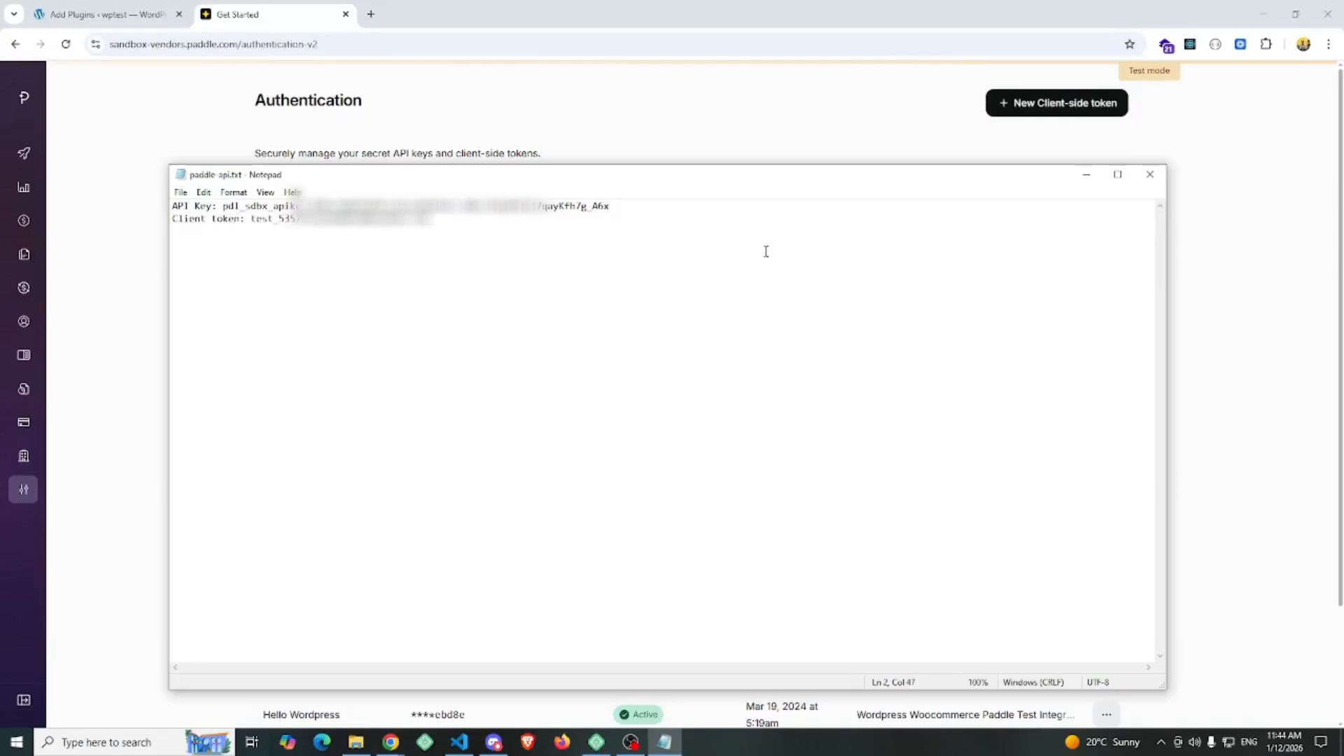